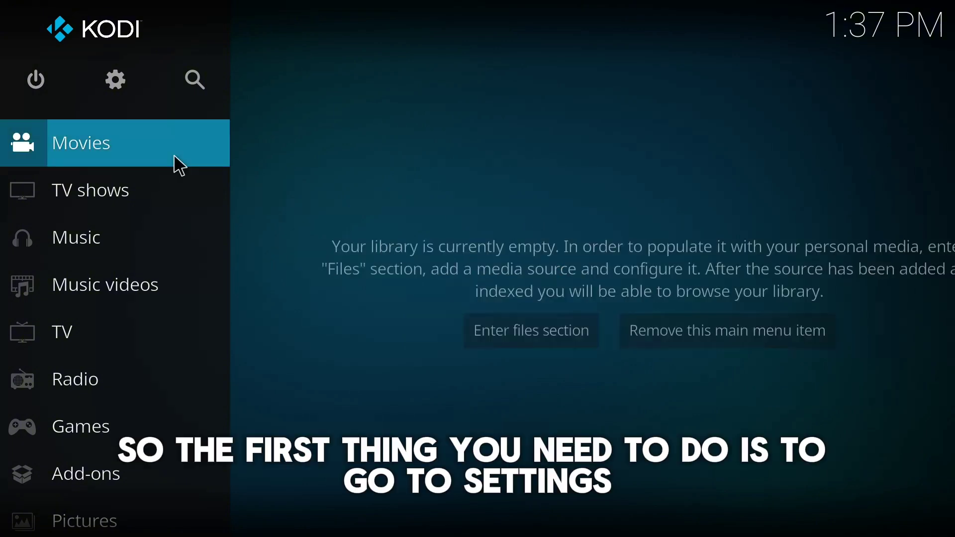
- Allow add-on installation from unknown sources in the system's add-on settings and accept the warning
click(114, 95)
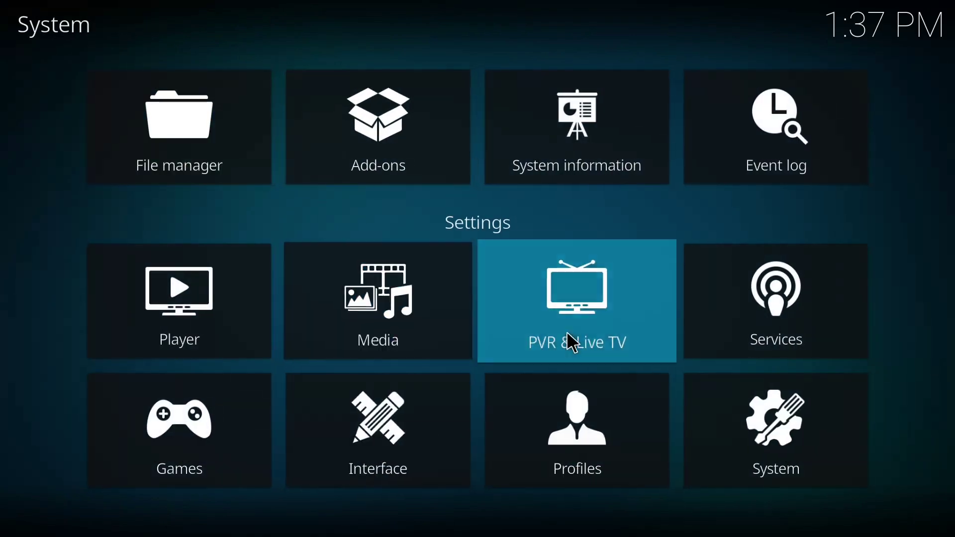
click(764, 428)
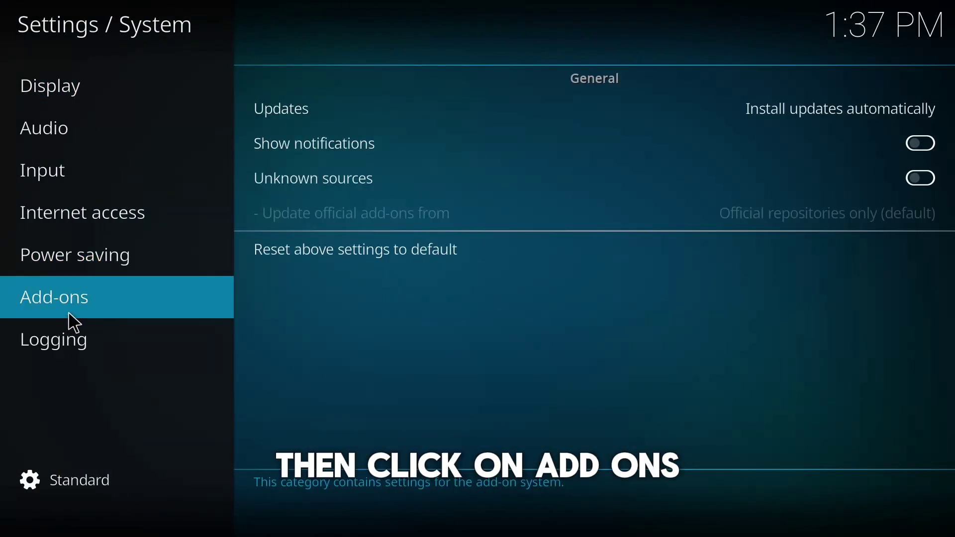
click(82, 317)
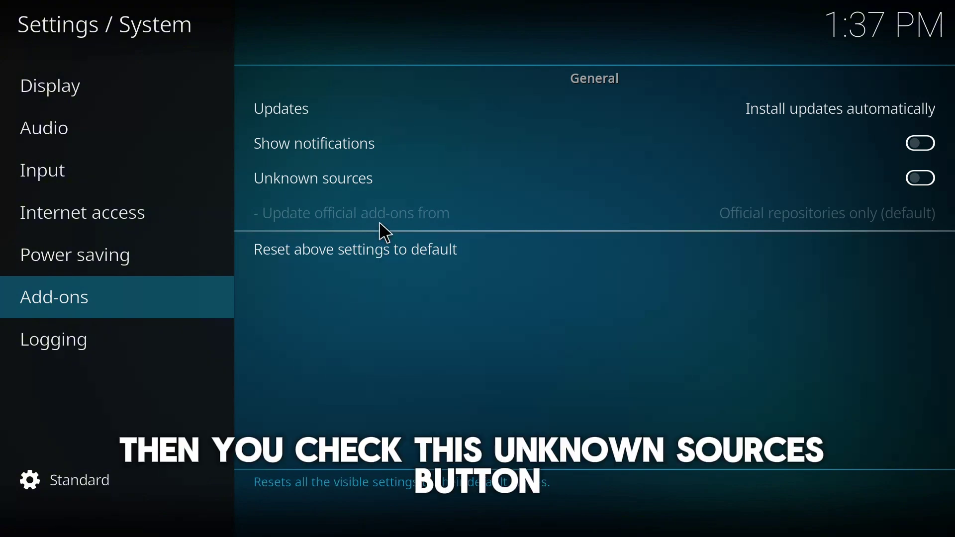
click(396, 181)
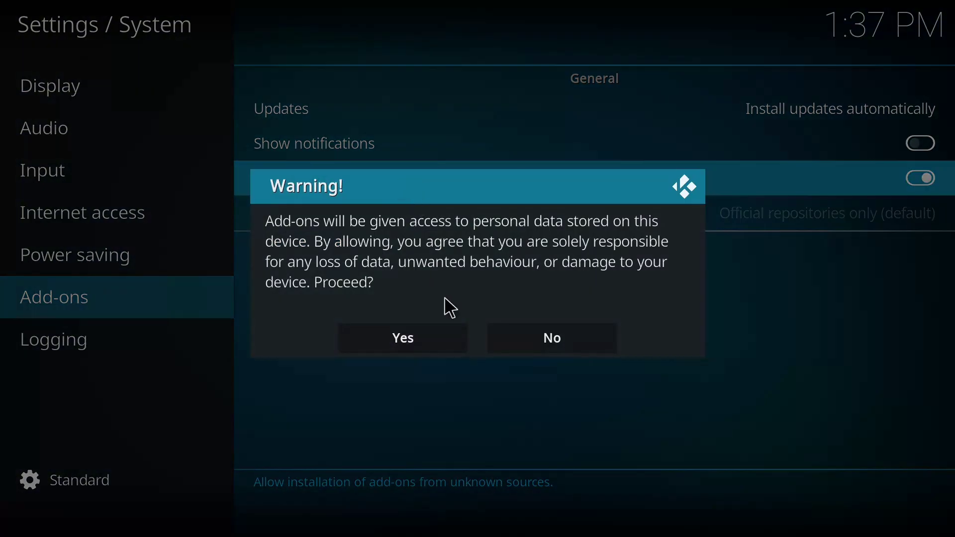
click(403, 336)
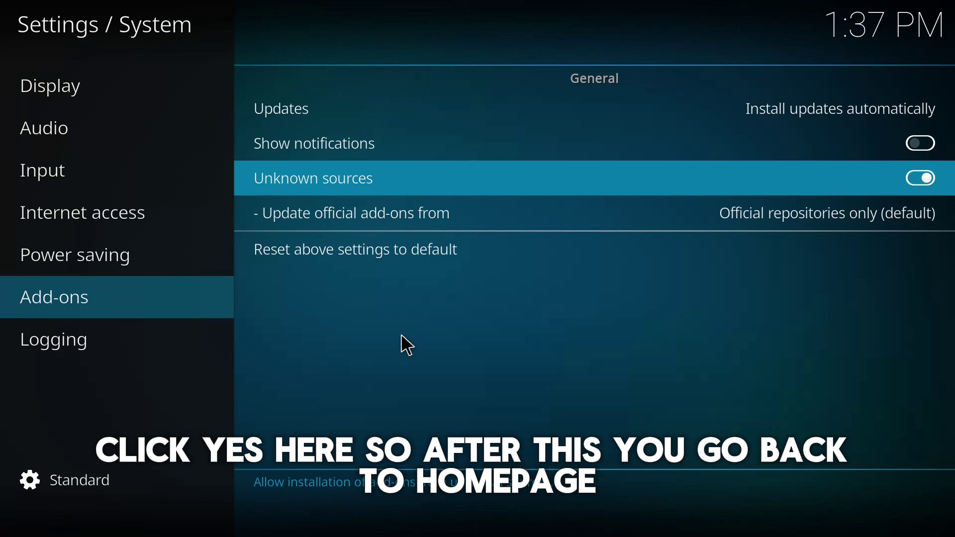
click(0, 1)
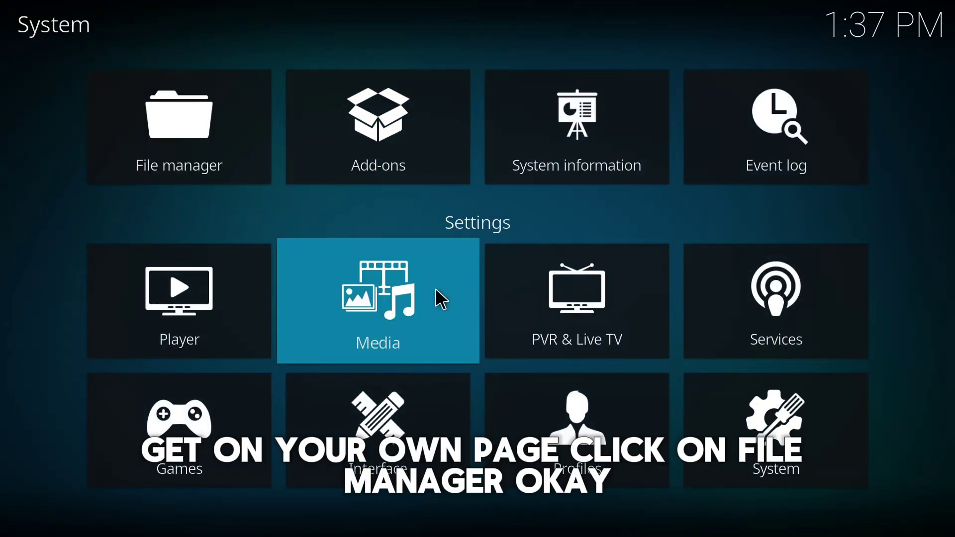
click(185, 159)
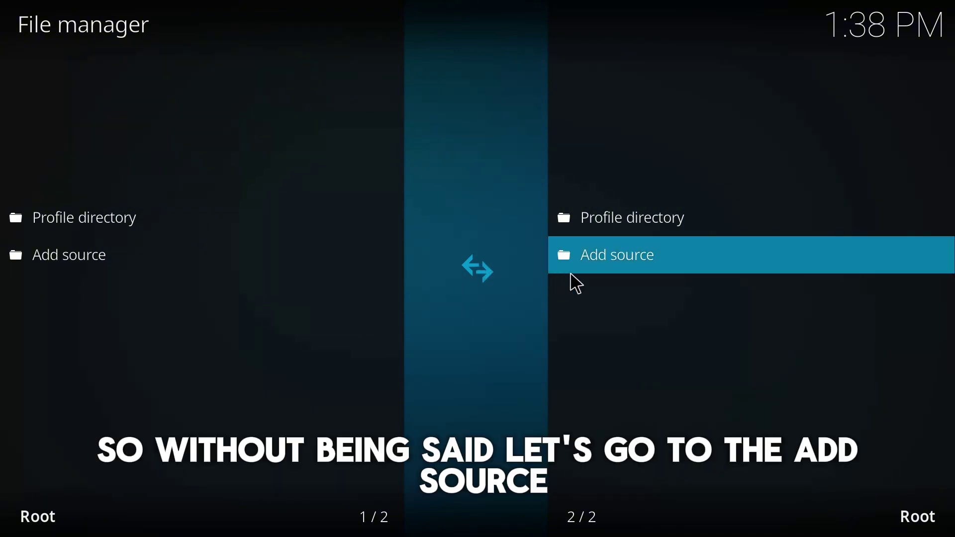
click(620, 264)
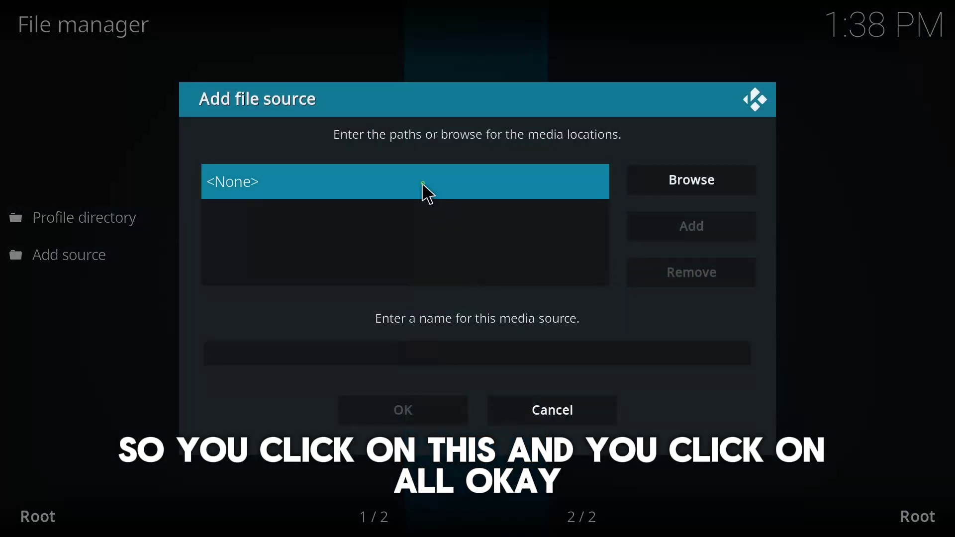
click(422, 193)
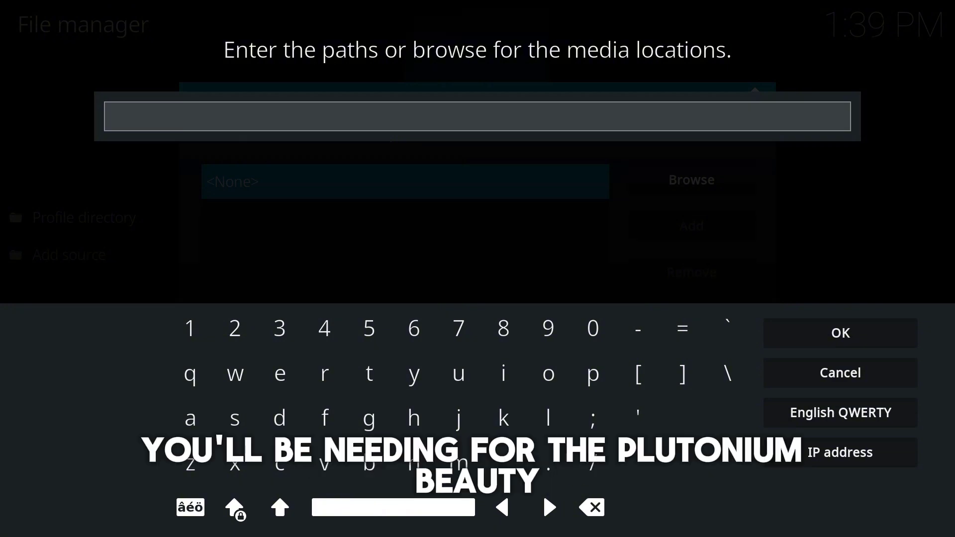
text(http:)
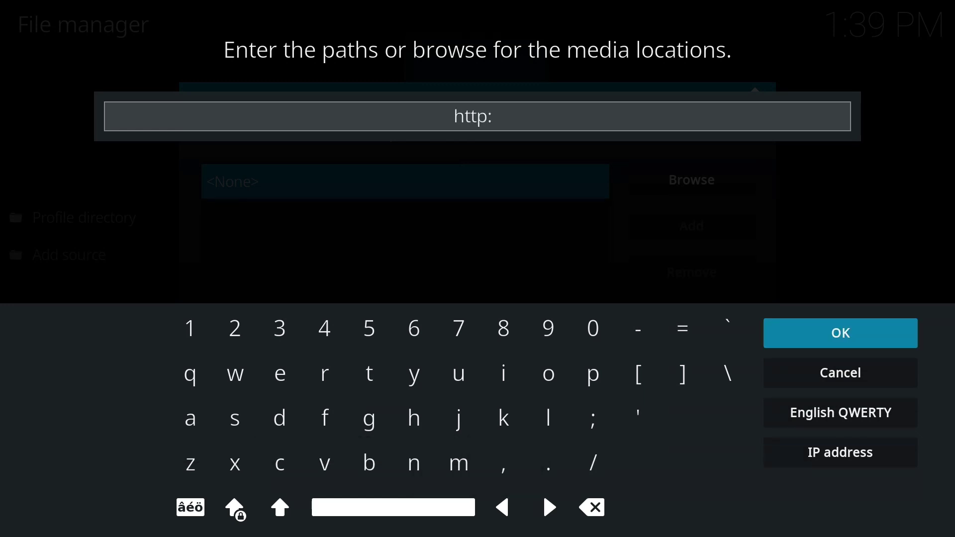
text(//ezzer)
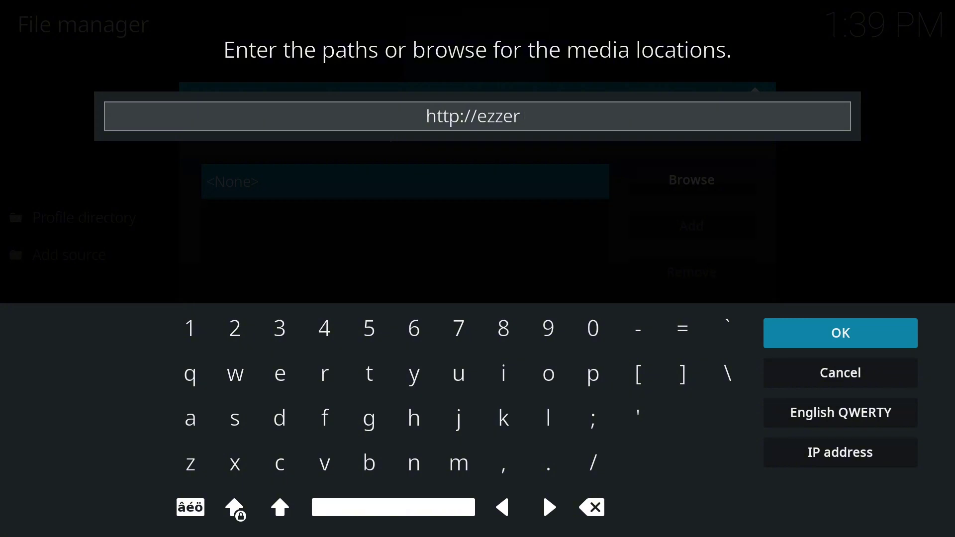
text(-mac)
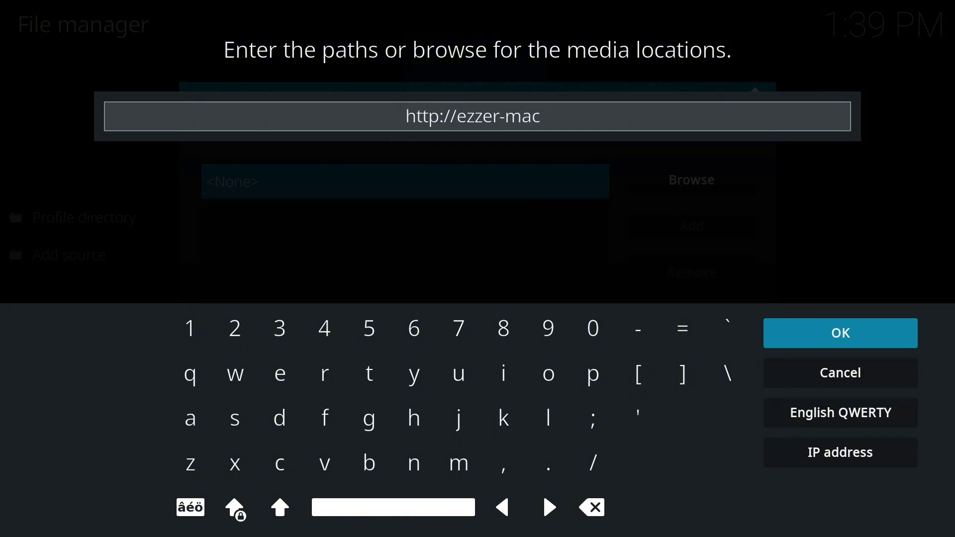
text(.com)
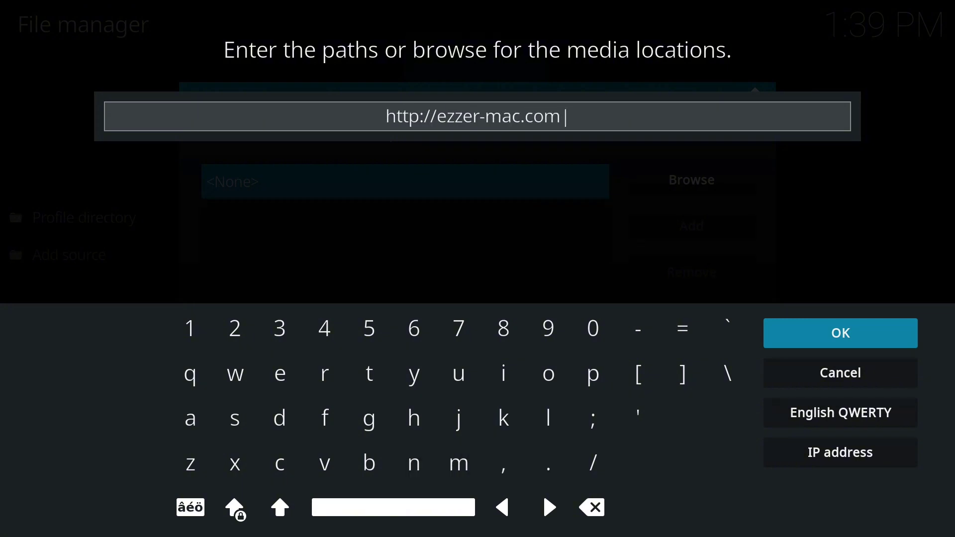
text(/repo)
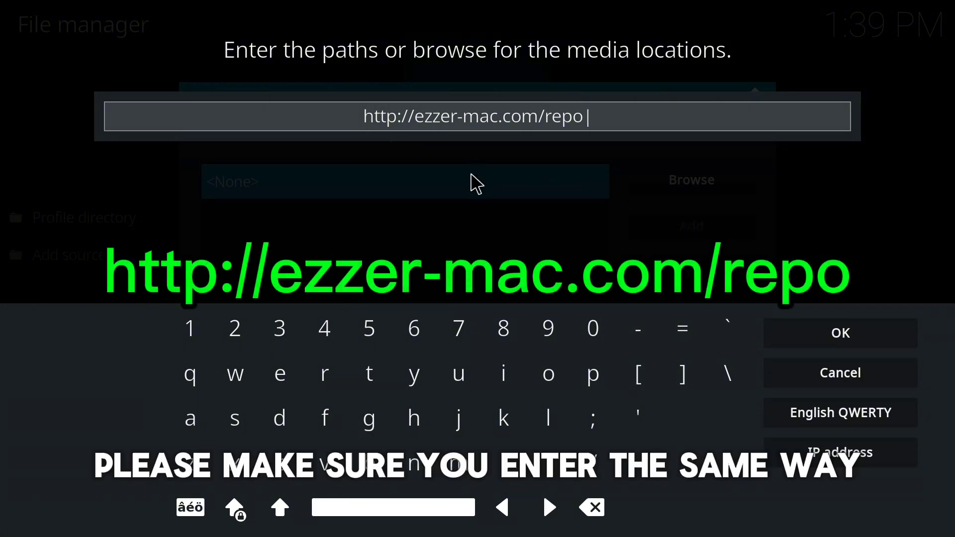
click(819, 343)
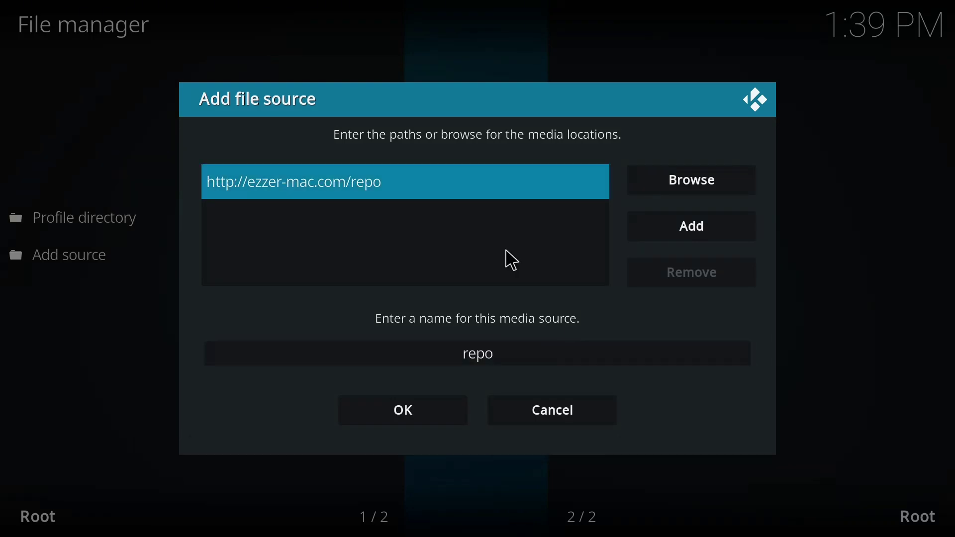
click(401, 408)
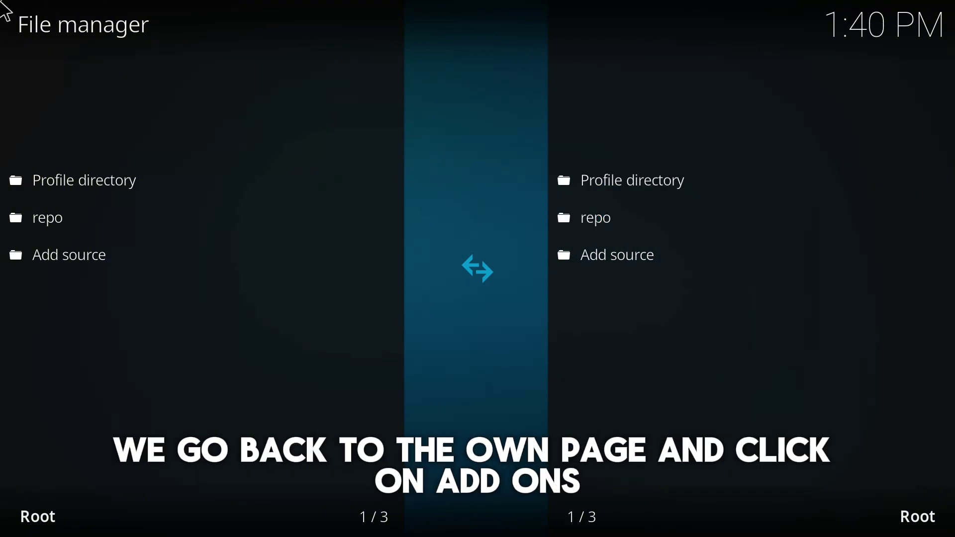
- Install the add-on zip file repository.EzzerMacsWizard-1.1.7.zip from the repo source
click(2, 3)
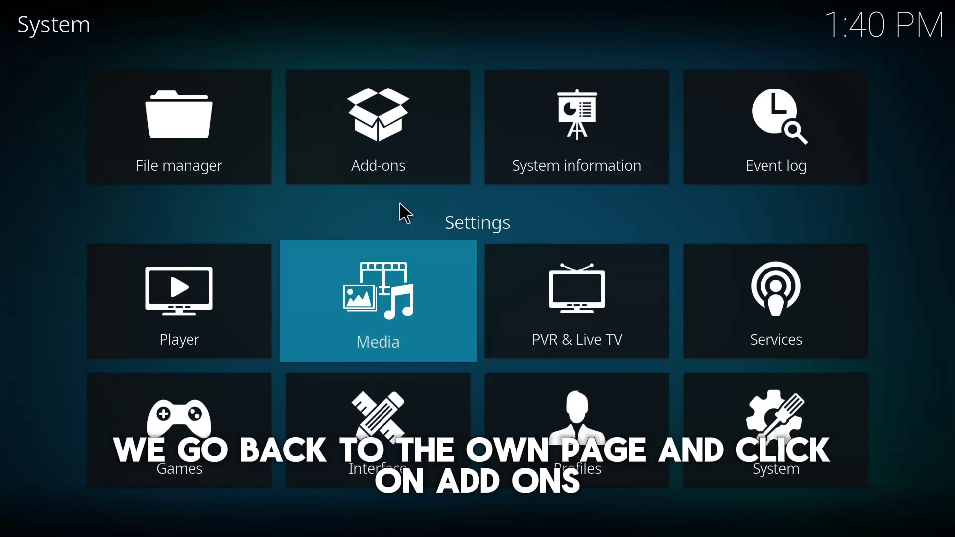
click(384, 133)
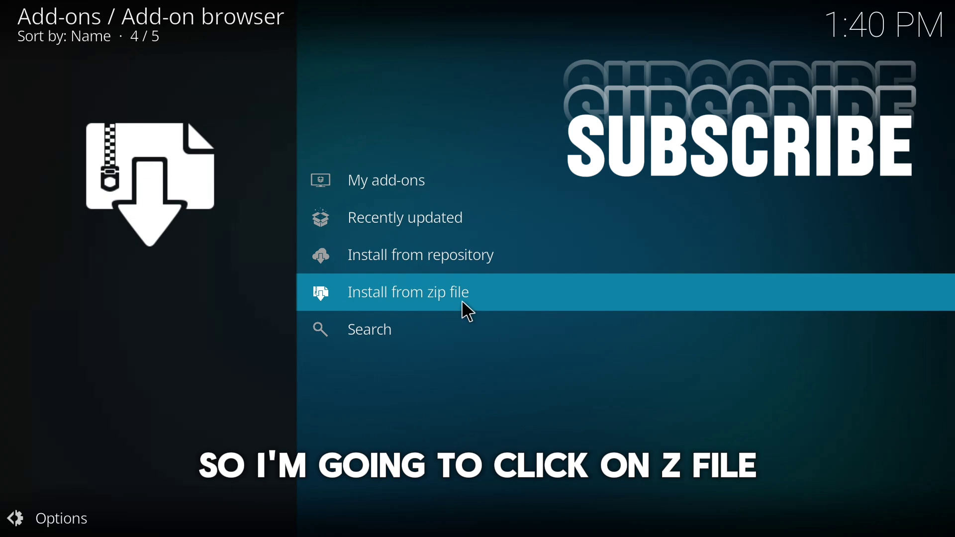
click(462, 301)
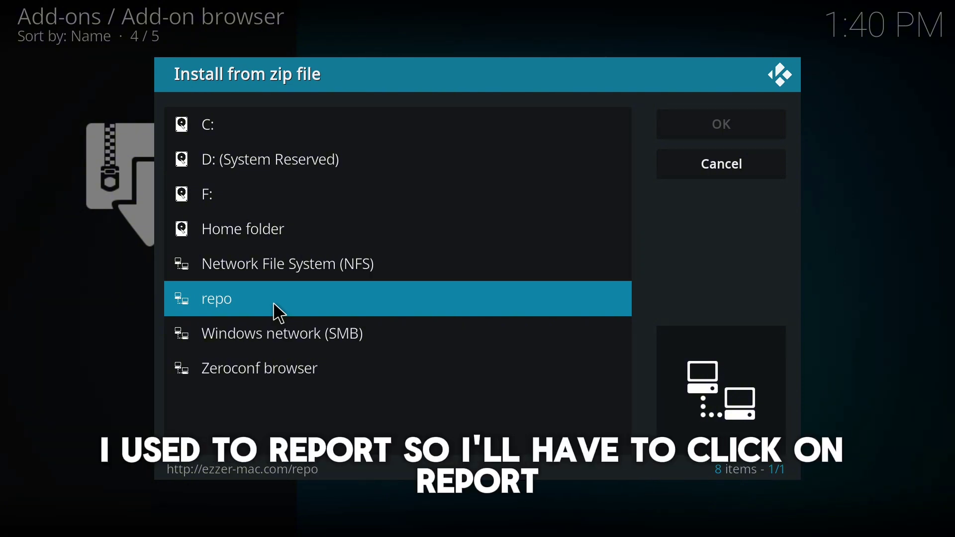
click(273, 305)
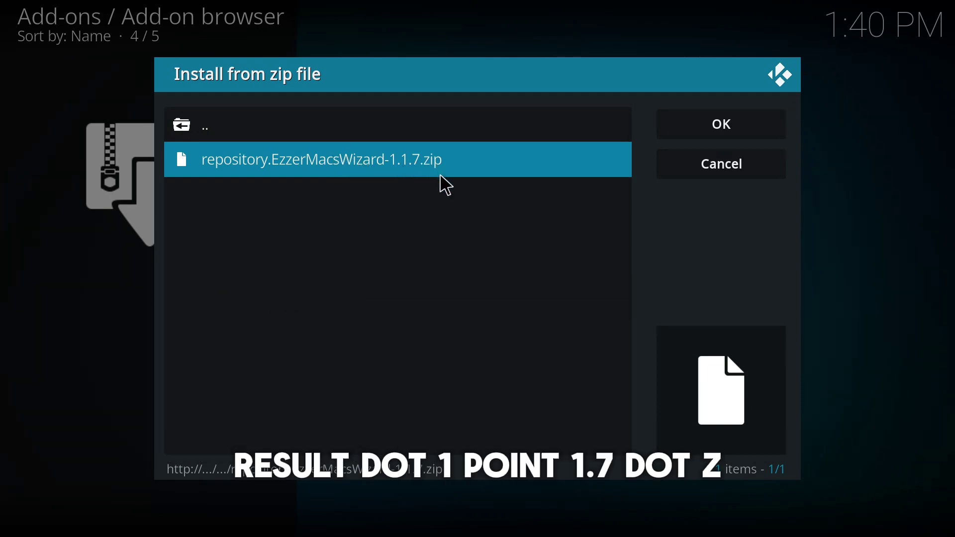
click(458, 172)
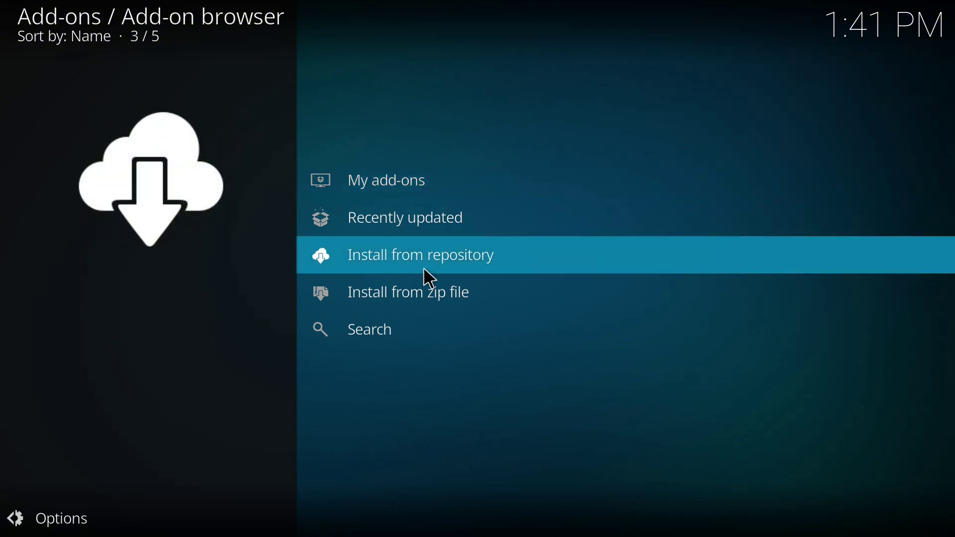
- Install EzzerMans Wizard from the program add-ons of the EzzerMacs Wizard Repository
click(442, 269)
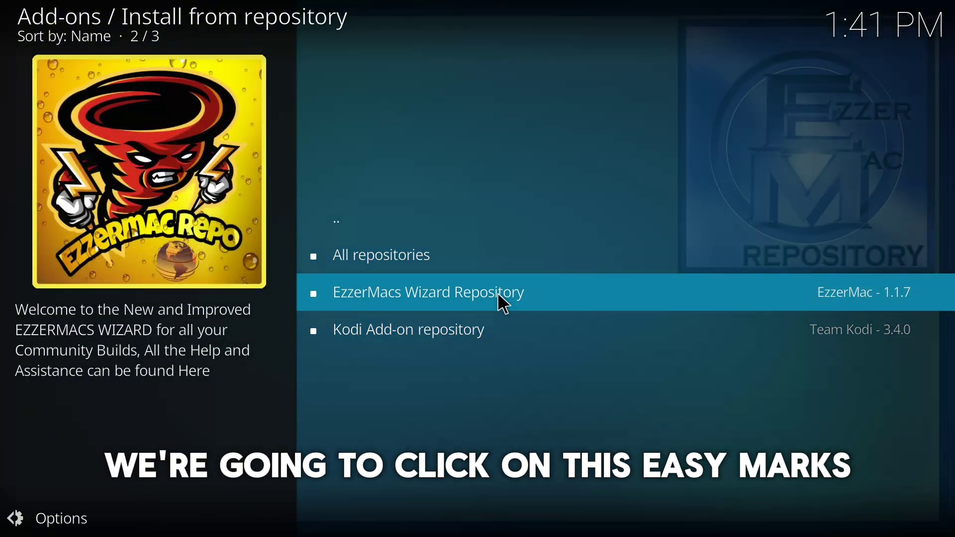
click(486, 294)
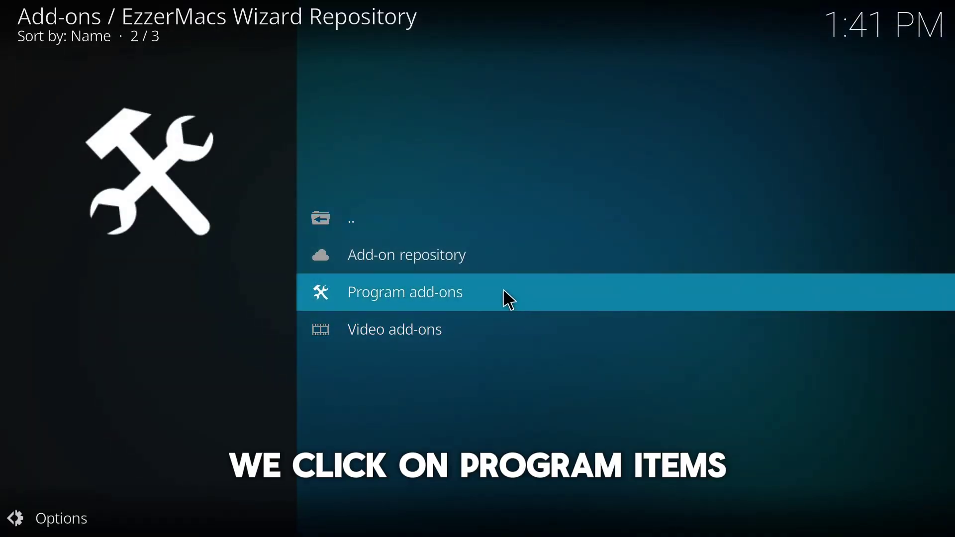
click(388, 299)
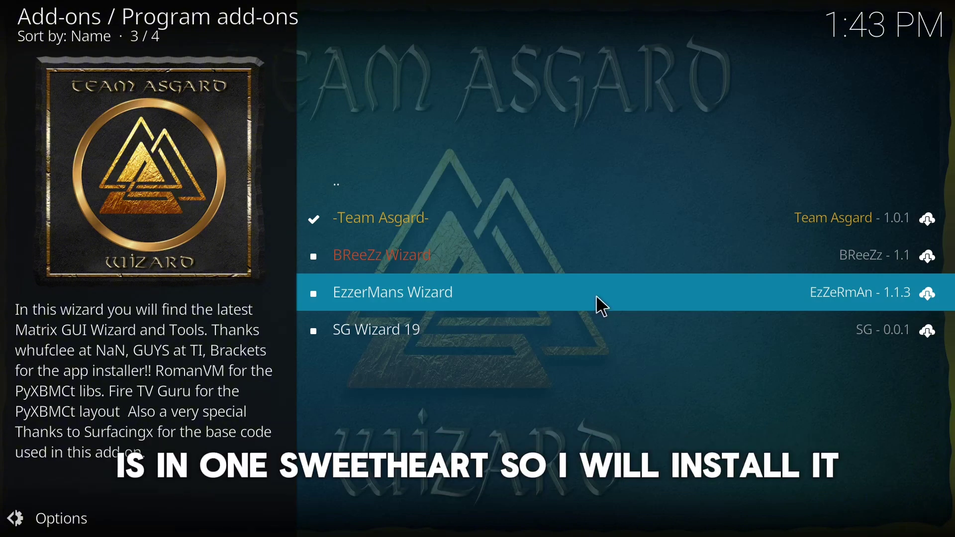
click(596, 297)
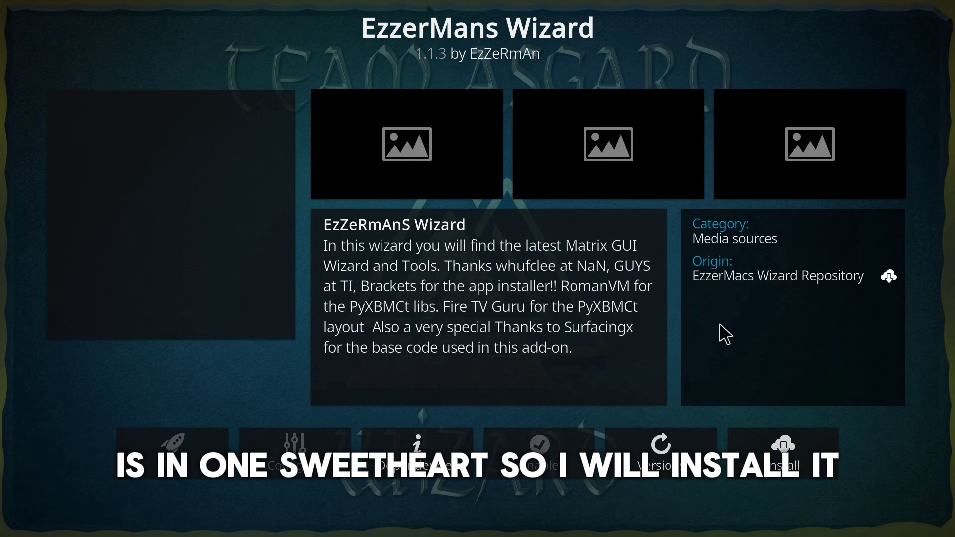
click(757, 434)
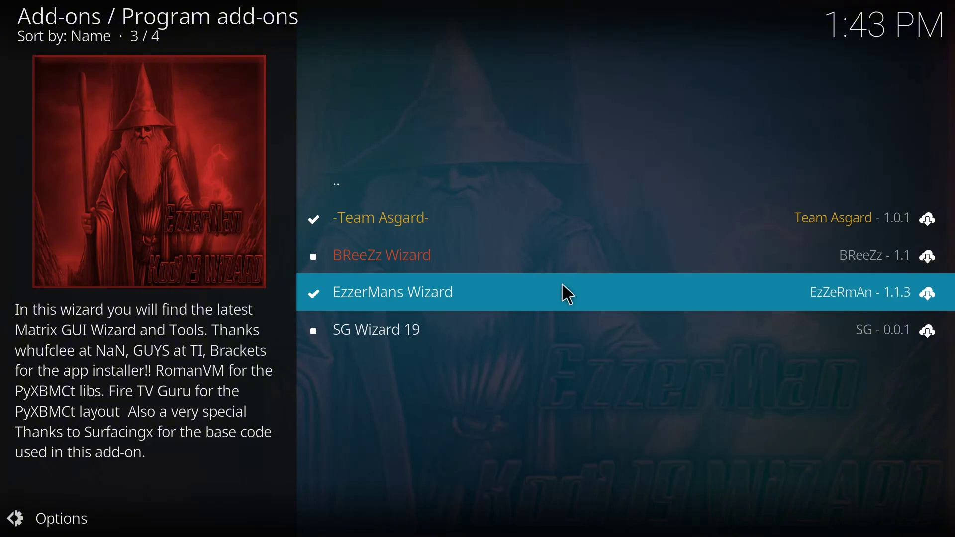
- Open the installed EzzerMans Wizard and show its builds section
click(492, 297)
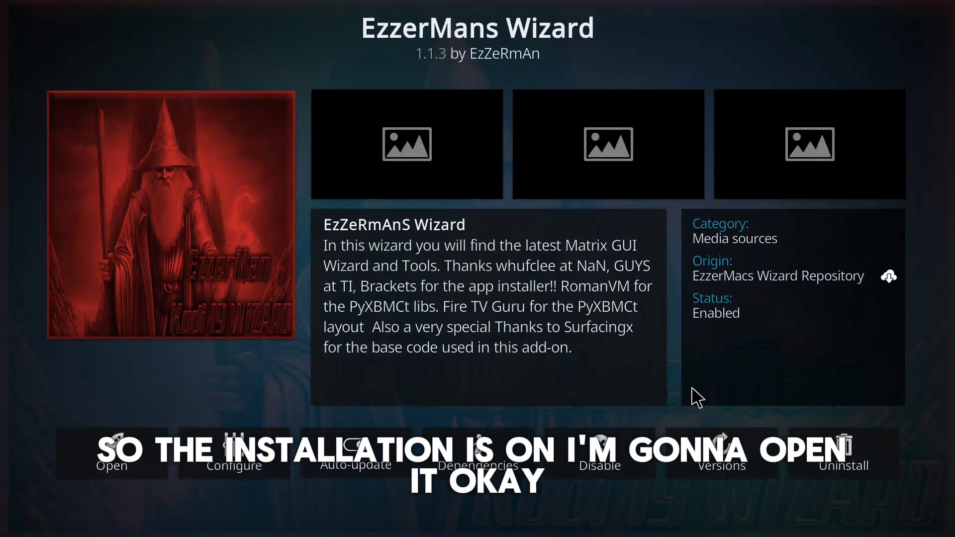
click(120, 452)
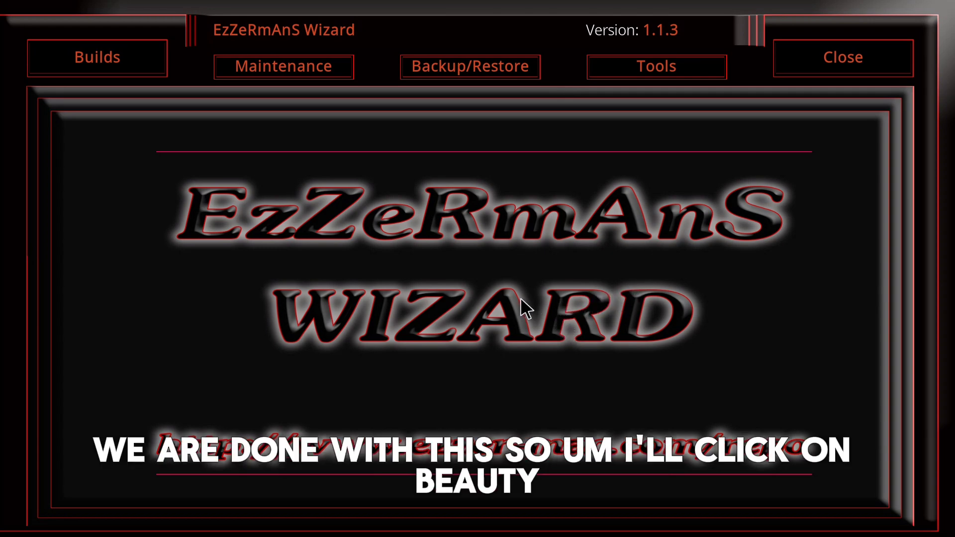
click(80, 62)
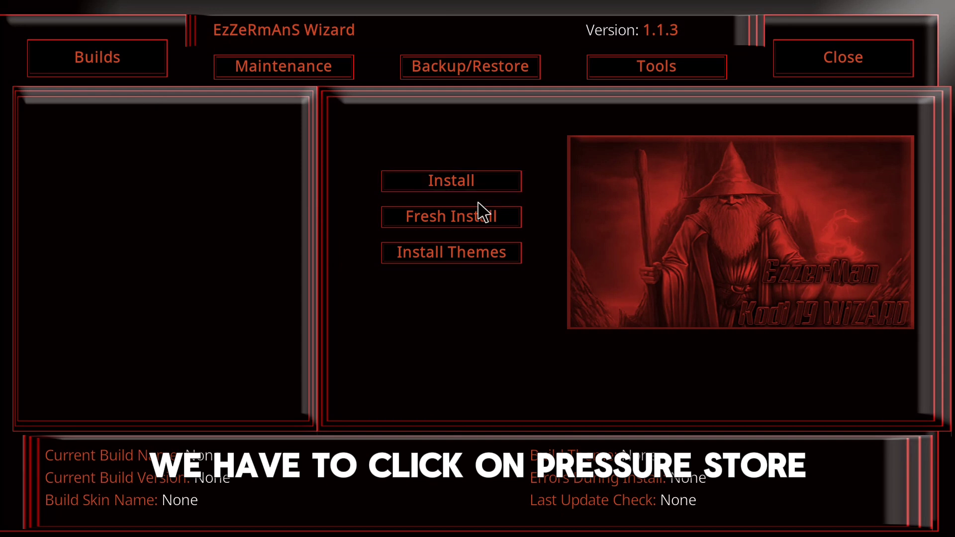
- Browse the wizard's build list from the People's builds down to the DoomzDay builds and back to the EzZeRmAnS K21 builds
click(481, 227)
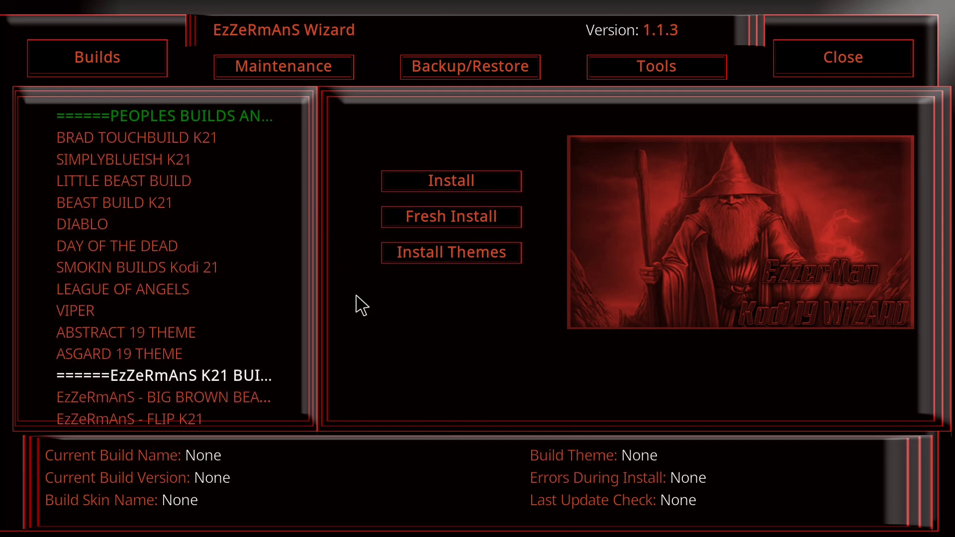
click(219, 243)
click(92, 139)
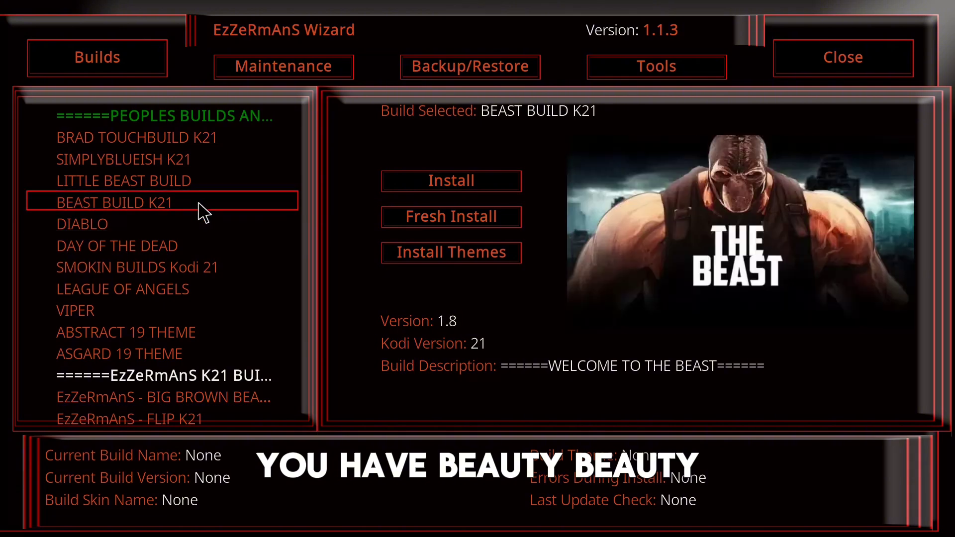
scroll(187, 277, down, 2)
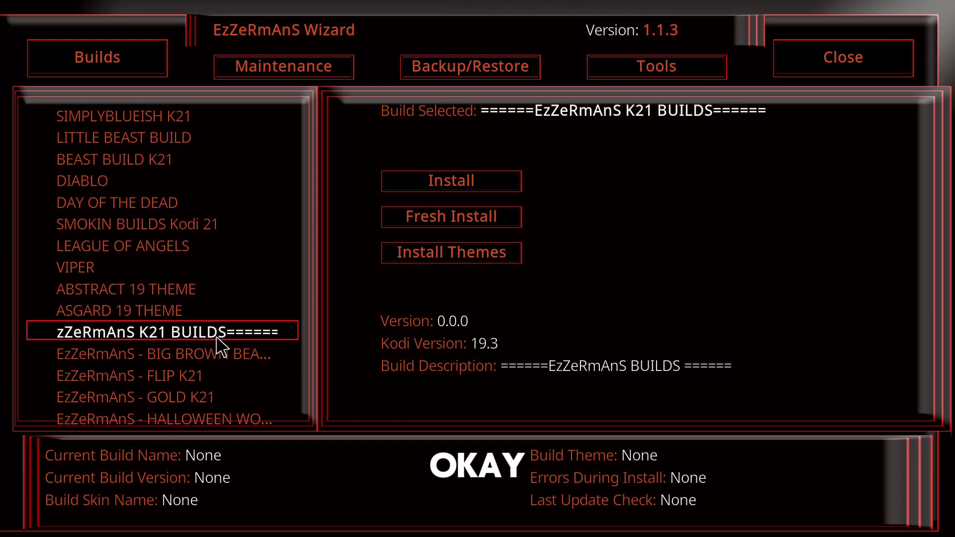
scroll(222, 351, down, 1)
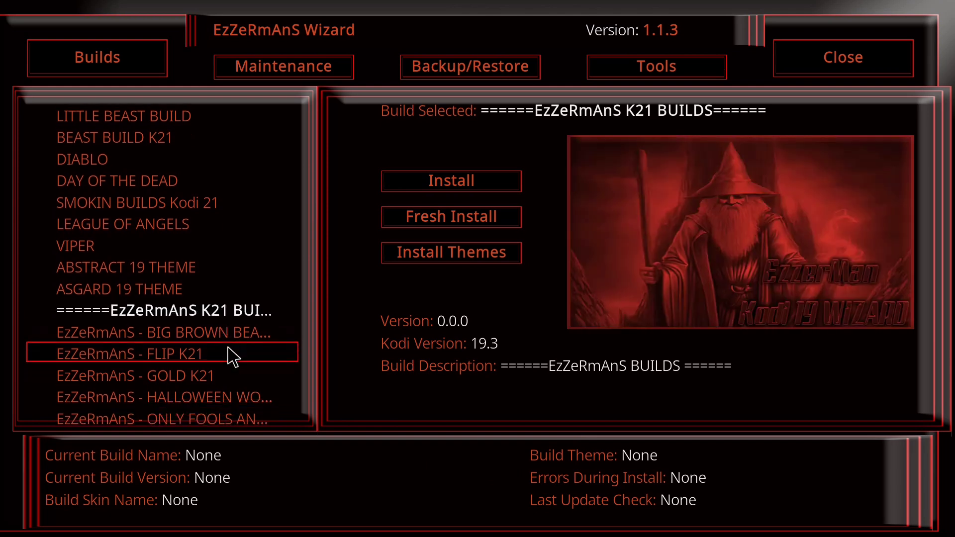
scroll(241, 321, down, 11)
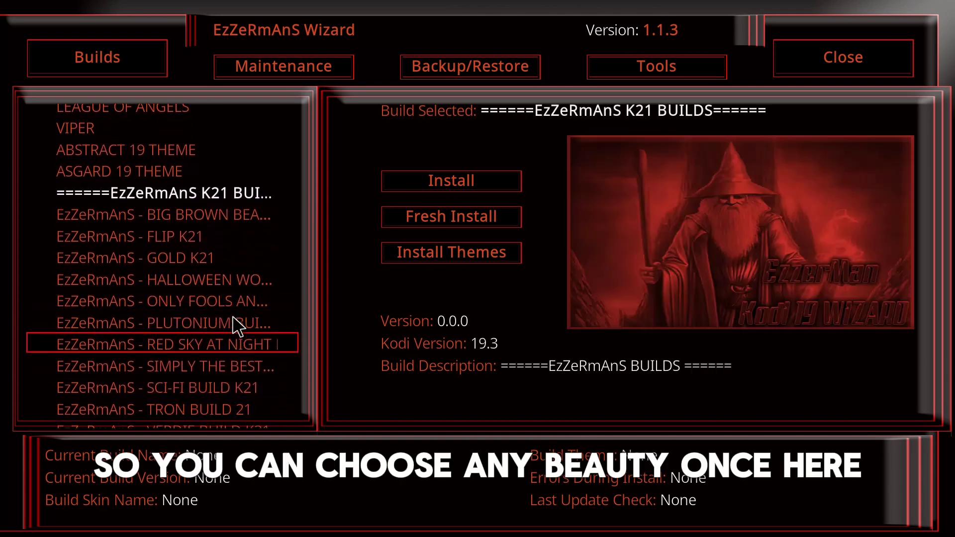
scroll(234, 328, down, 6)
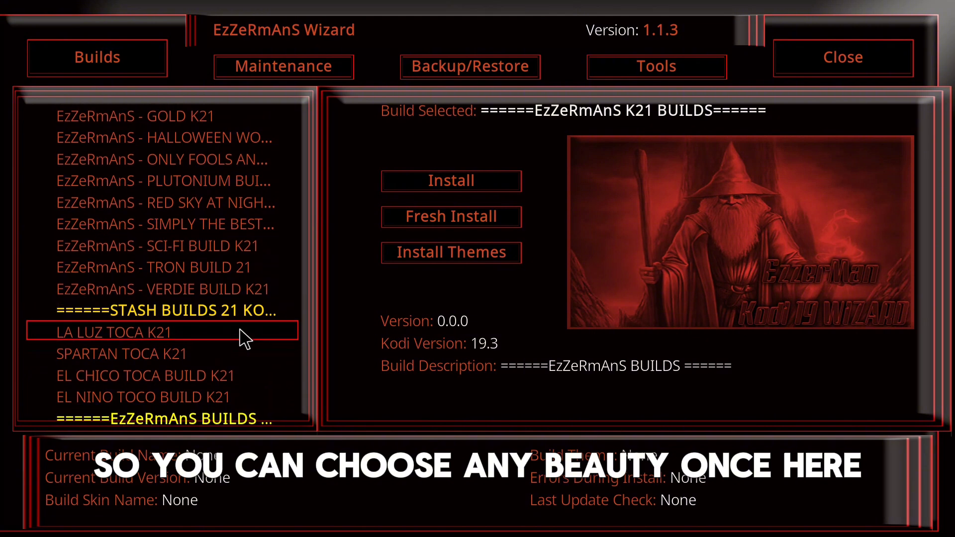
scroll(253, 355, down, 15)
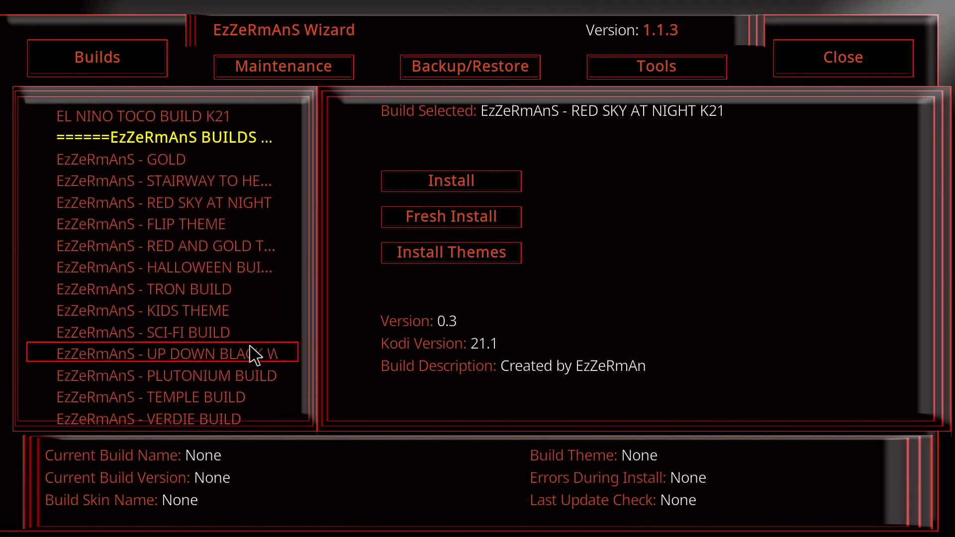
scroll(256, 357, down, 8)
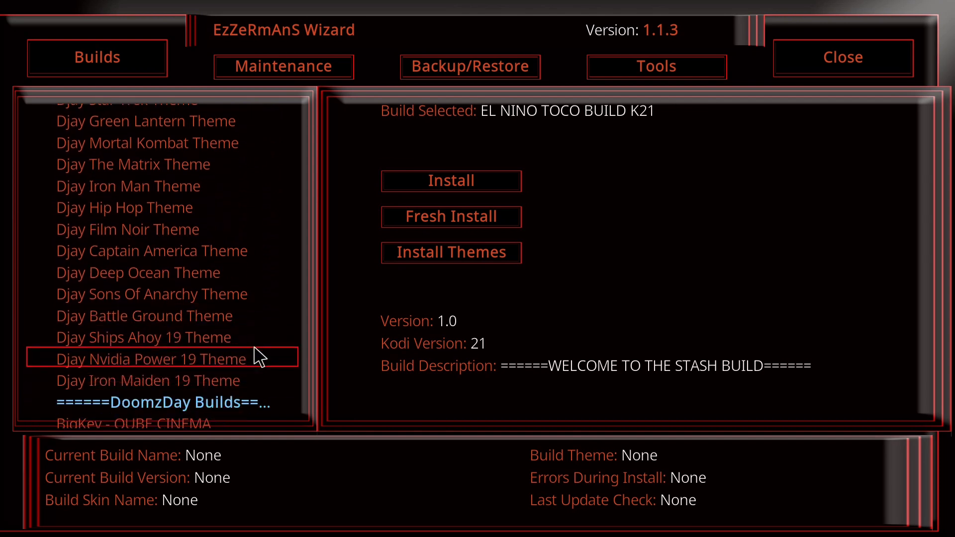
scroll(261, 358, down, 5)
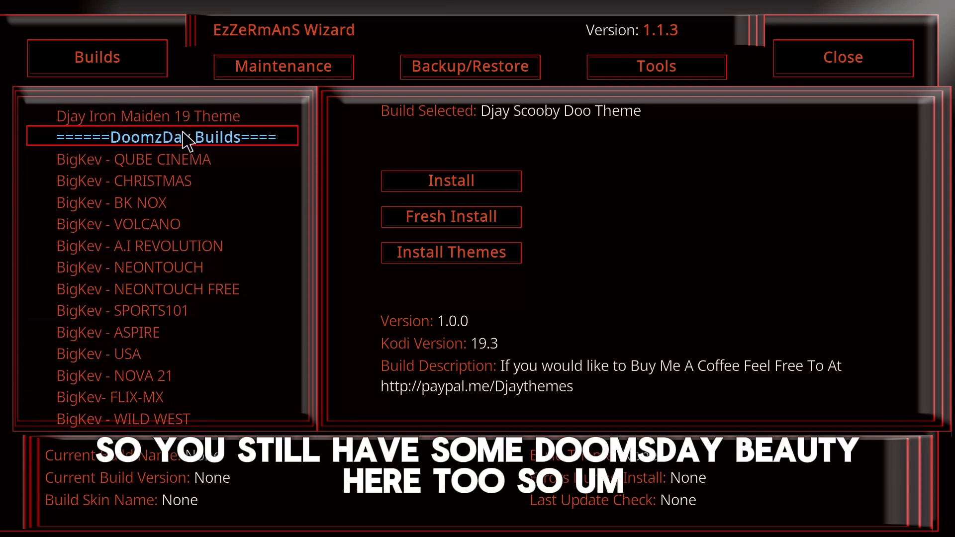
scroll(259, 324, up, 20)
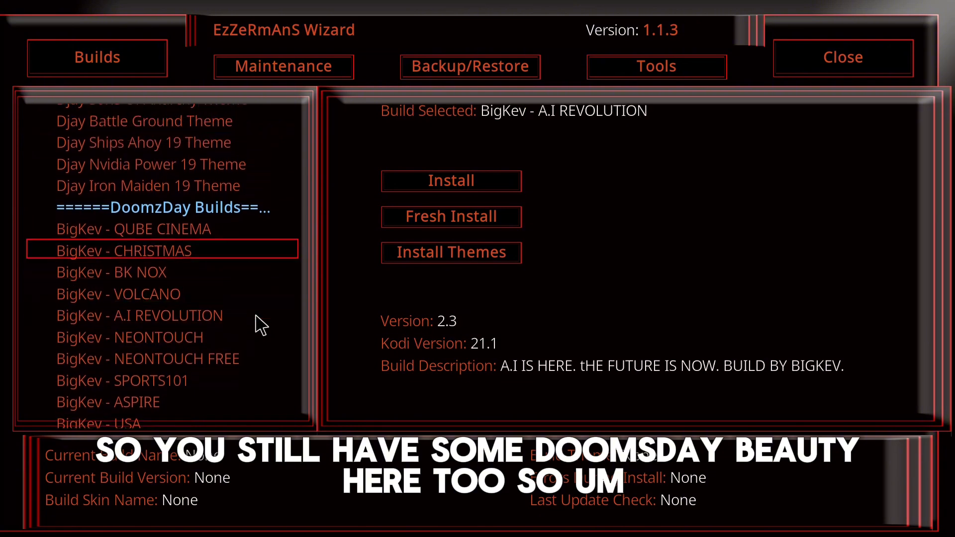
scroll(268, 321, up, 20)
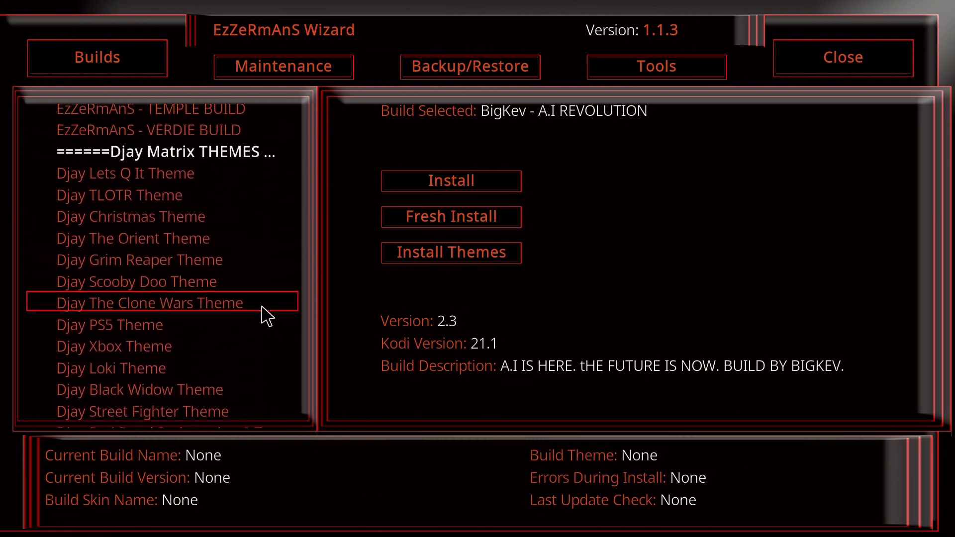
scroll(264, 297, up, 8)
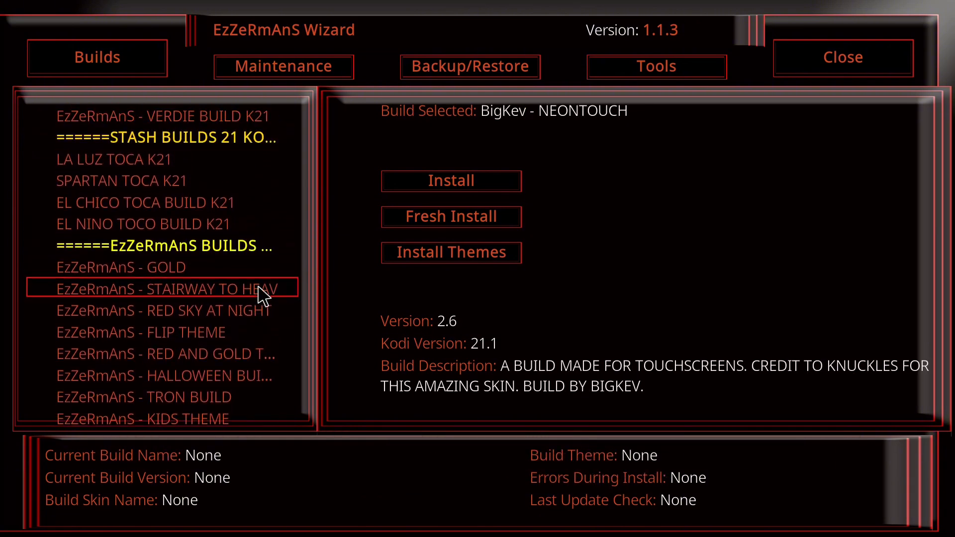
scroll(265, 294, down, 2)
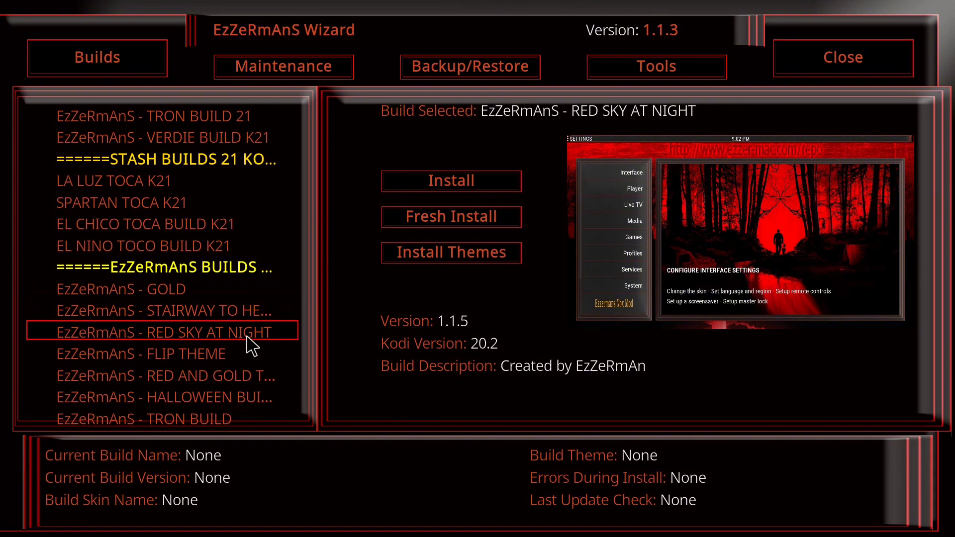
scroll(227, 294, up, 14)
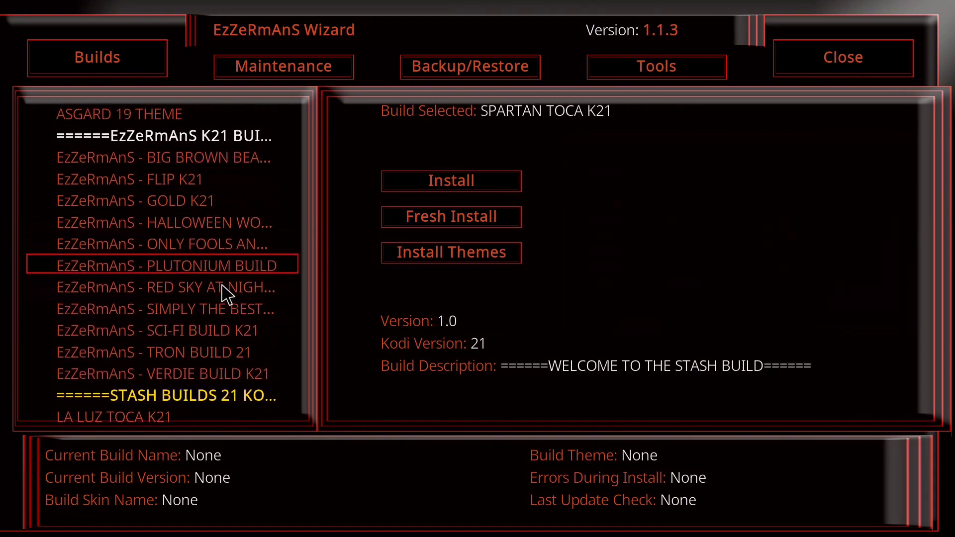
scroll(226, 293, up, 7)
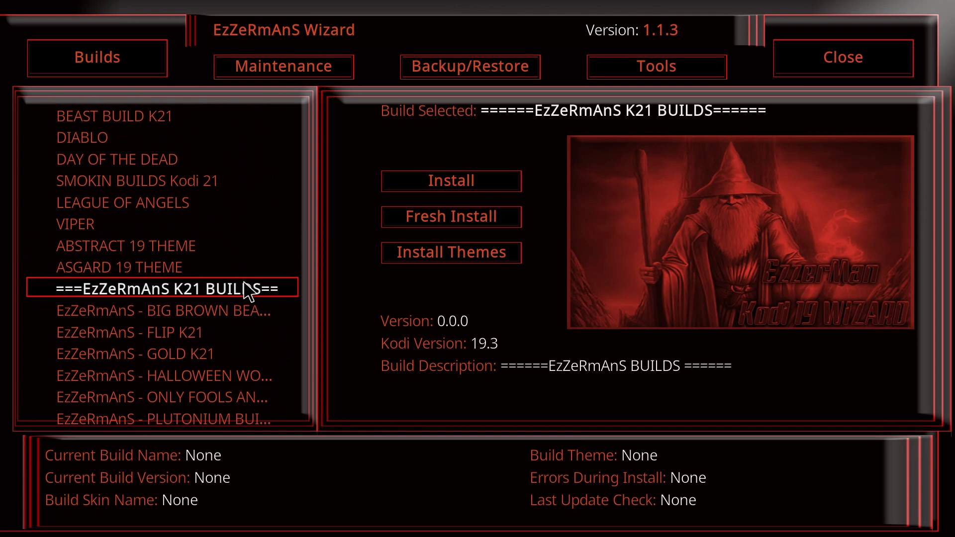
scroll(239, 294, up, 1)
scroll(238, 294, up, 2)
scroll(237, 292, down, 2)
click(237, 292)
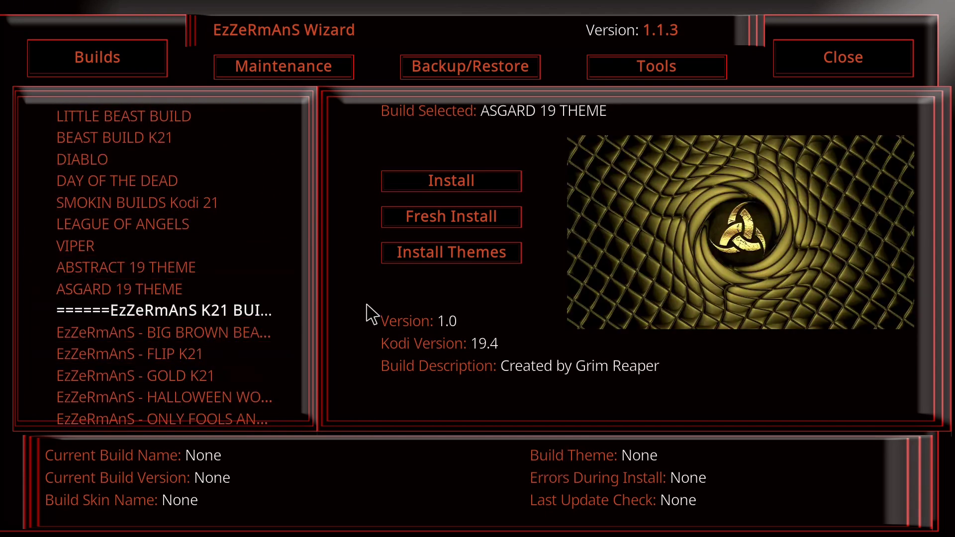
click(416, 189)
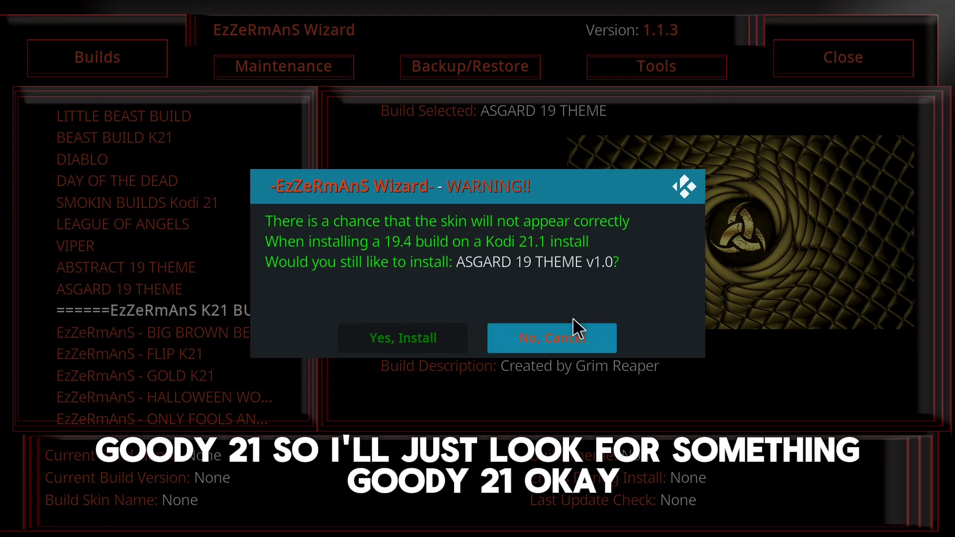
click(577, 339)
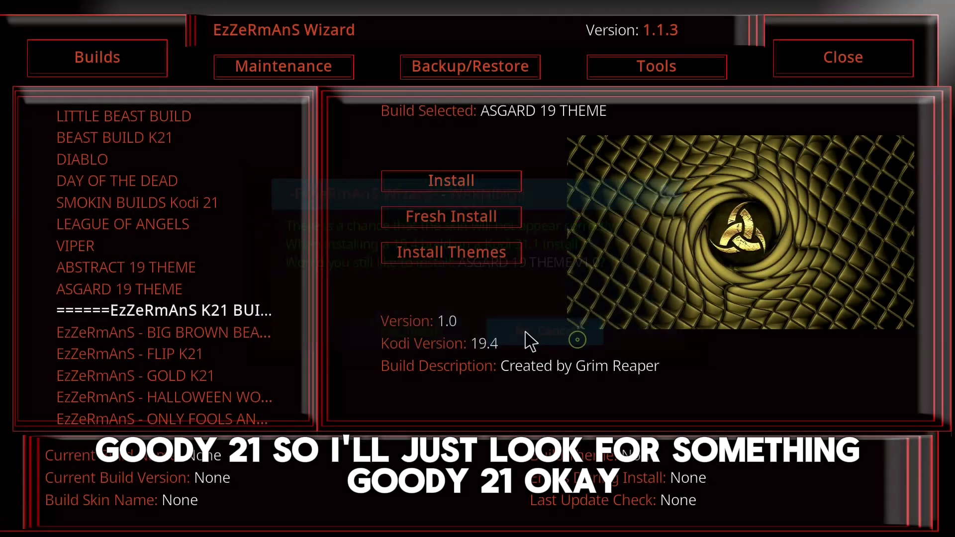
- View the details of SMOKIN BUILDS Kodi 21 and ABSTRACT 19 THEME to check which Kodi version each targets
click(185, 209)
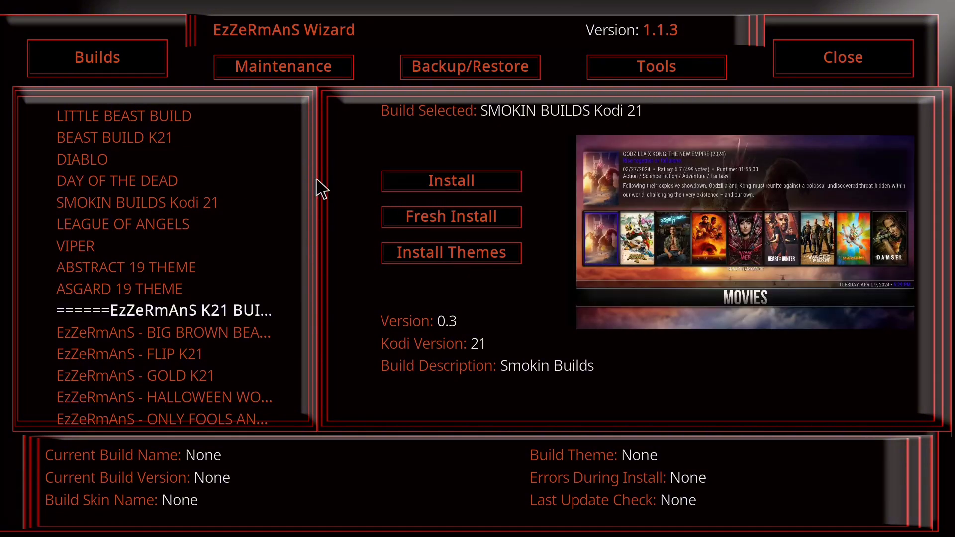
click(214, 315)
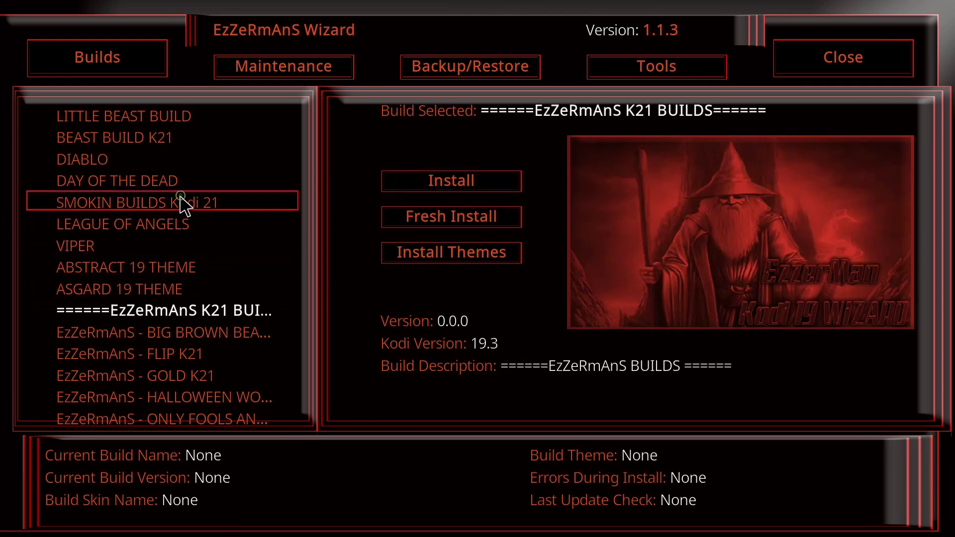
click(224, 267)
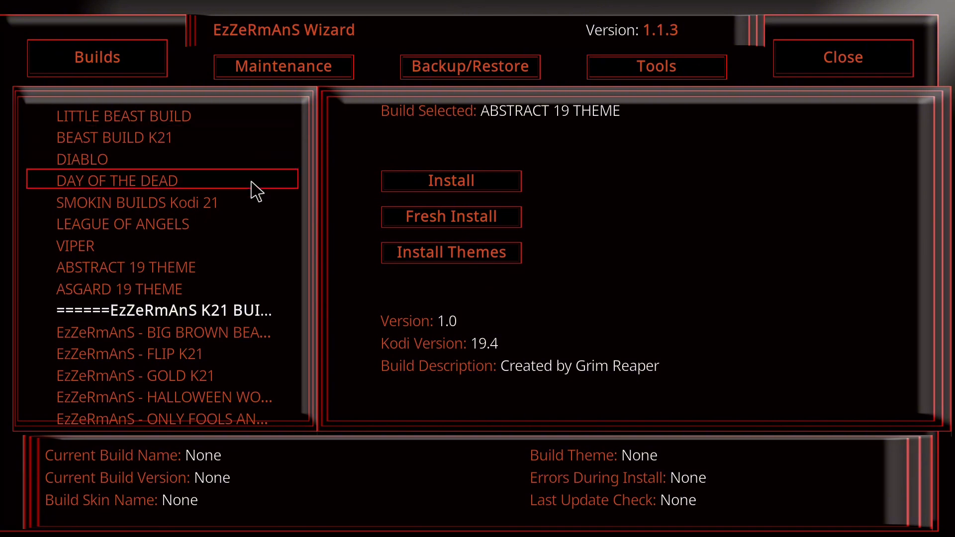
- Download and install BEAST BUILD K21 from the People's builds, and force close Kodi to save the changes
scroll(251, 183, up, 3)
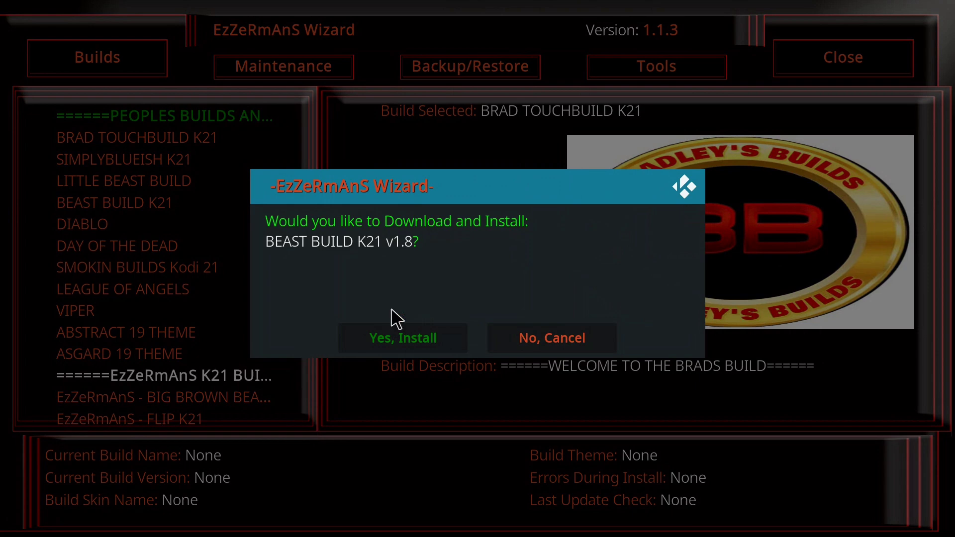
click(412, 345)
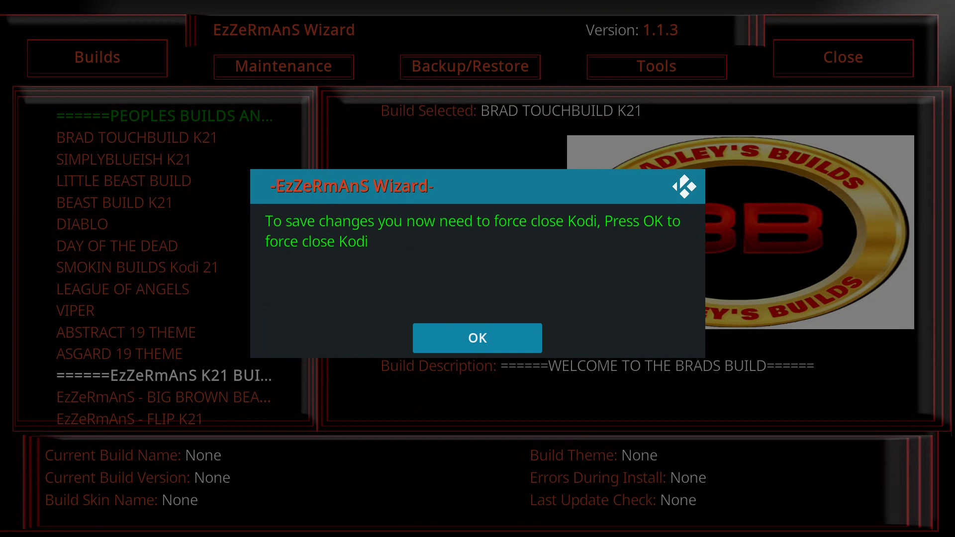
click(481, 334)
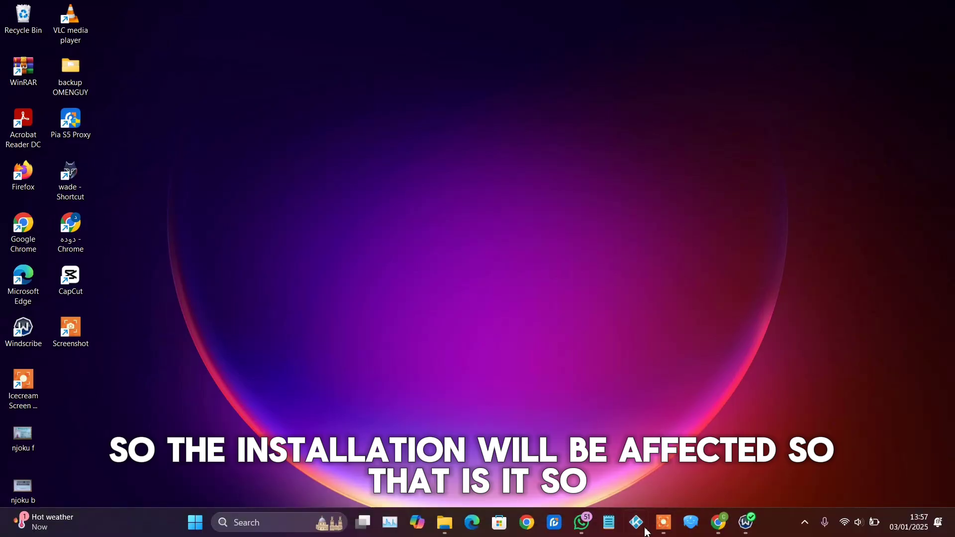
- Relaunch Kodi and accept the Chains Genocide offer to set up the library folders in Kodi sources
click(637, 523)
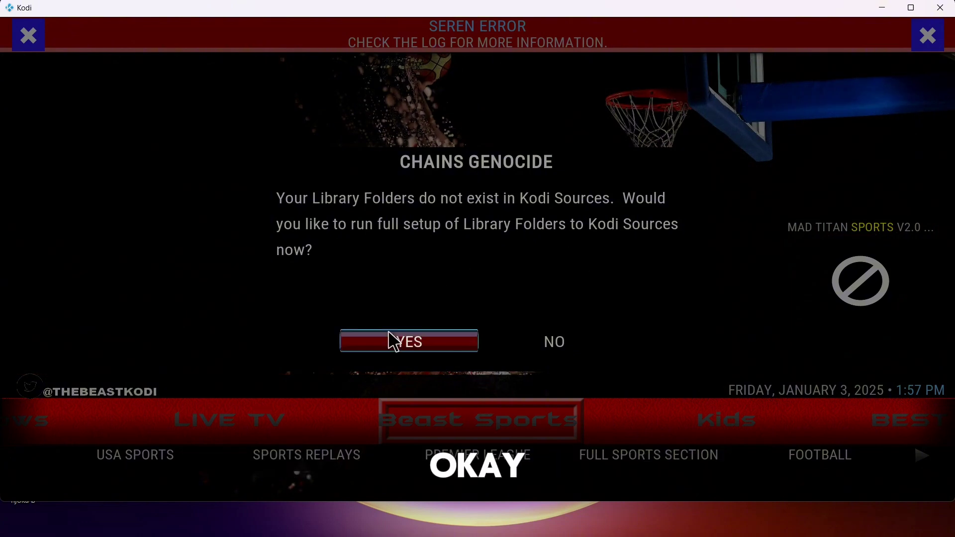
click(394, 342)
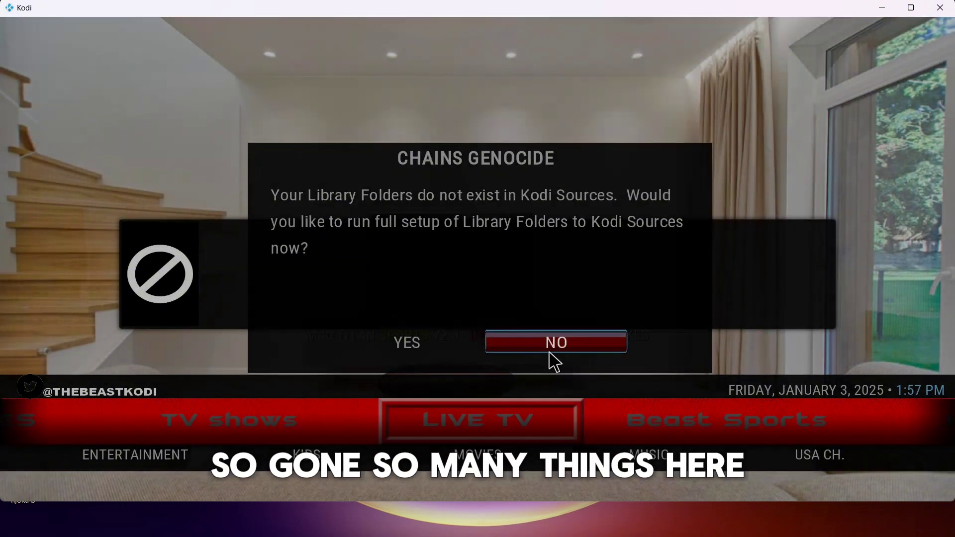
- Decline the remaining Chains Genocide prompts about library folders and turning off auto update, and open the Entertainment section of Live TV
click(552, 348)
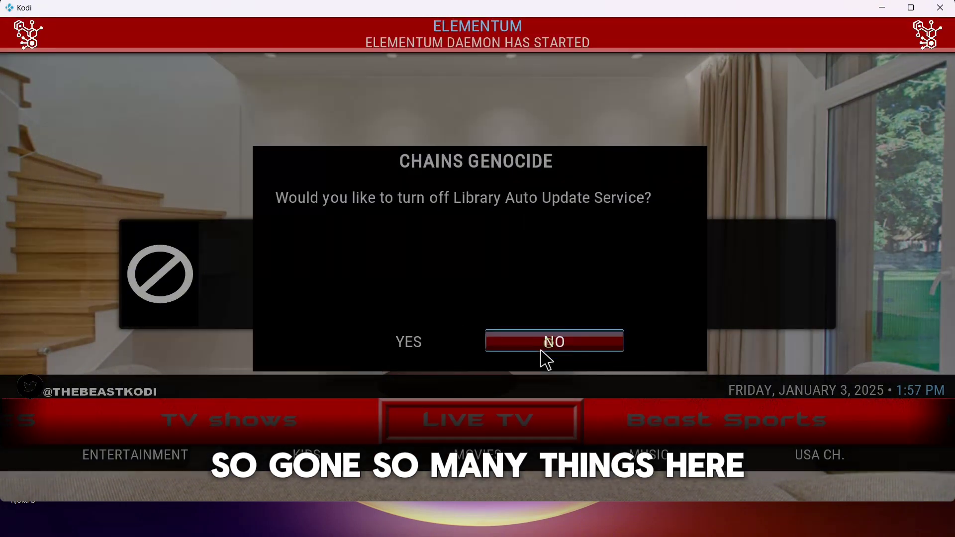
click(547, 349)
click(432, 378)
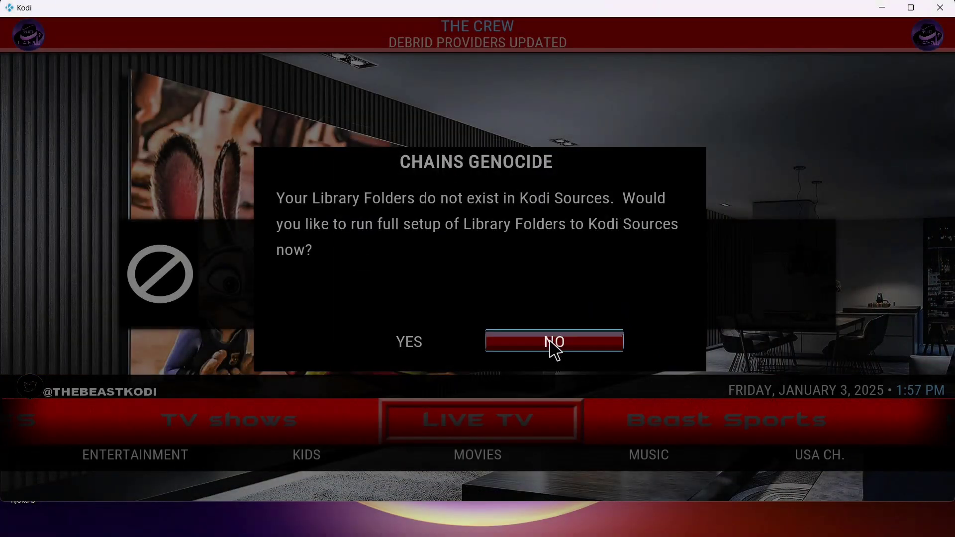
click(560, 344)
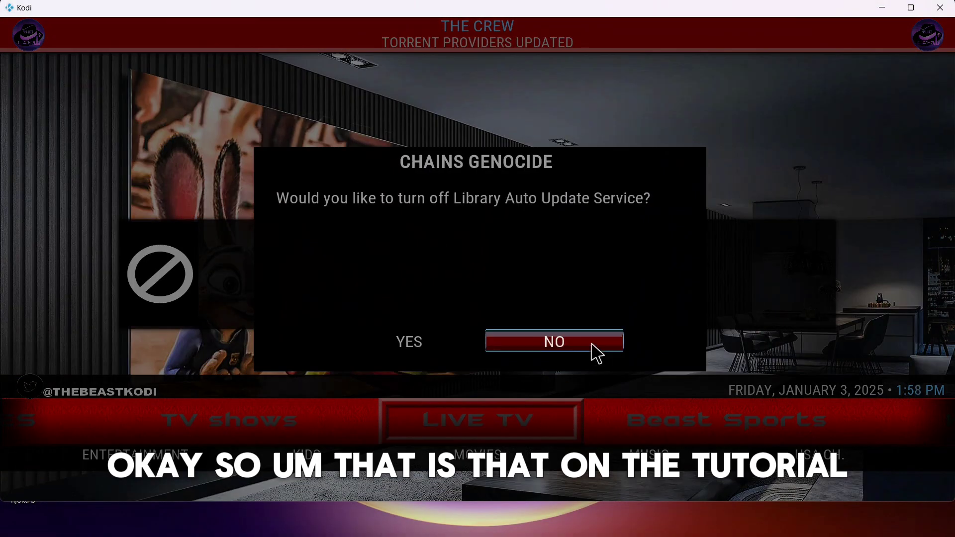
click(592, 350)
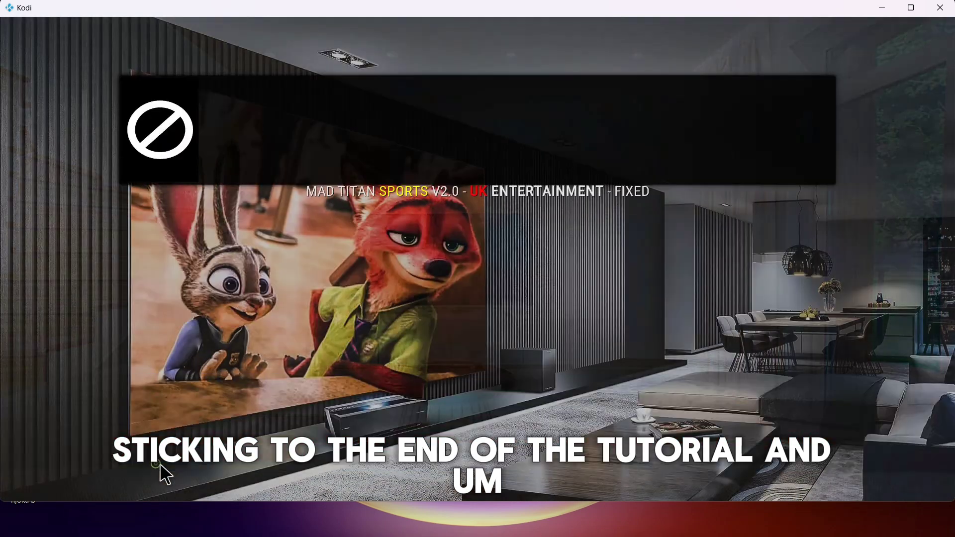
click(160, 465)
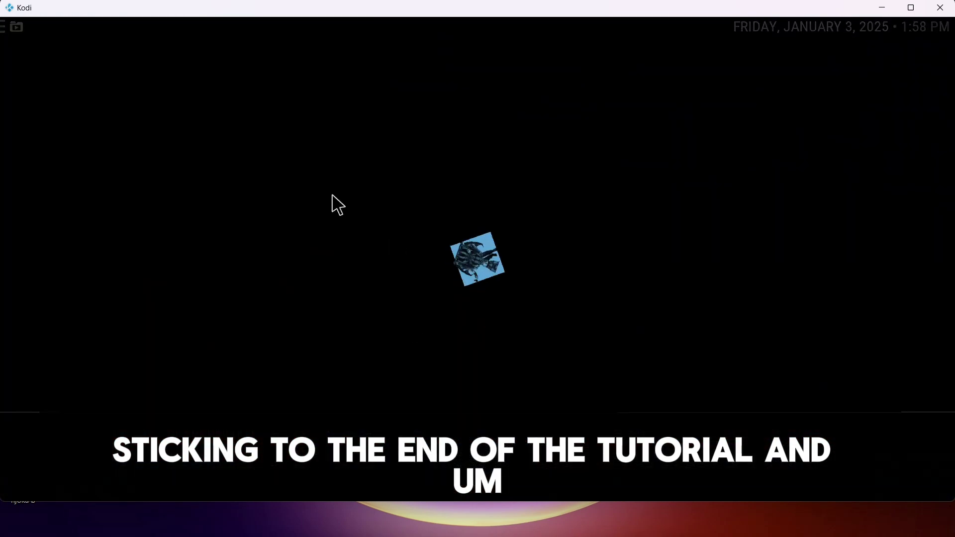